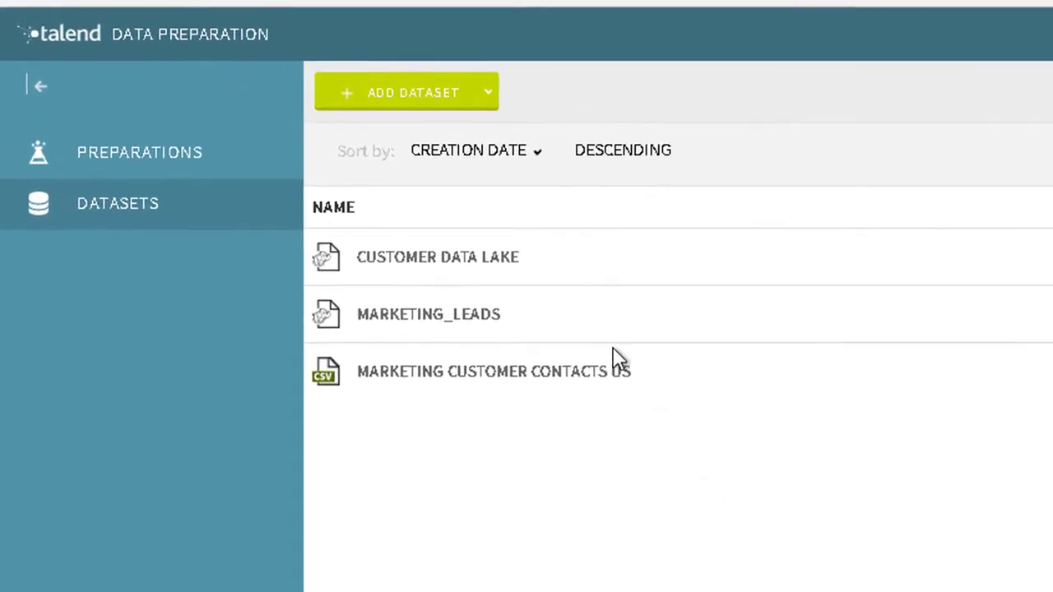
# Start an HDFS dataset named 'ODM Data Parquet Customer' with user name hdfs, then open the format list.
pyautogui.click(490, 95)
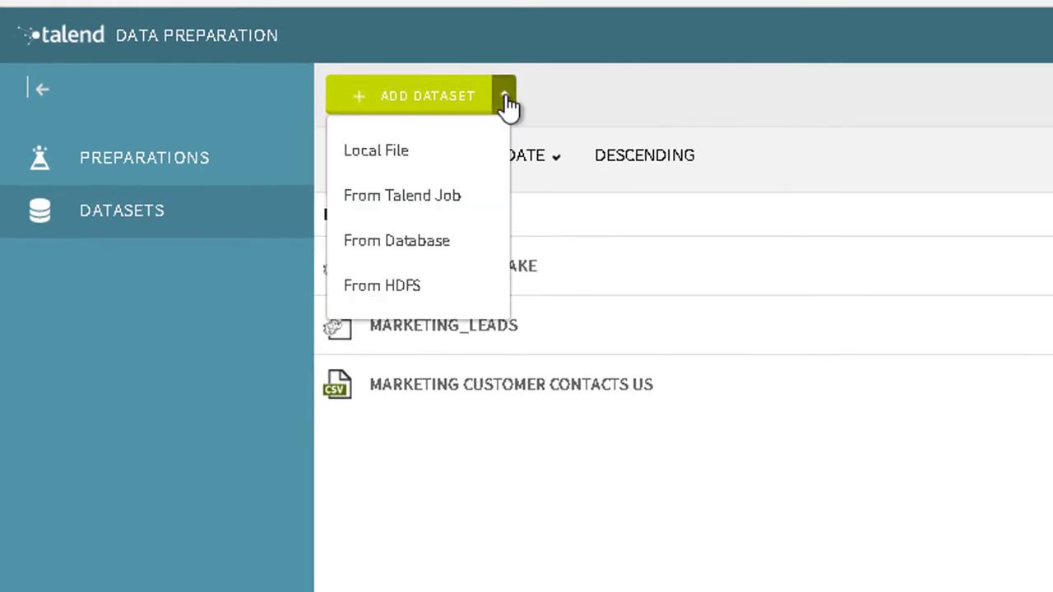
pyautogui.click(446, 288)
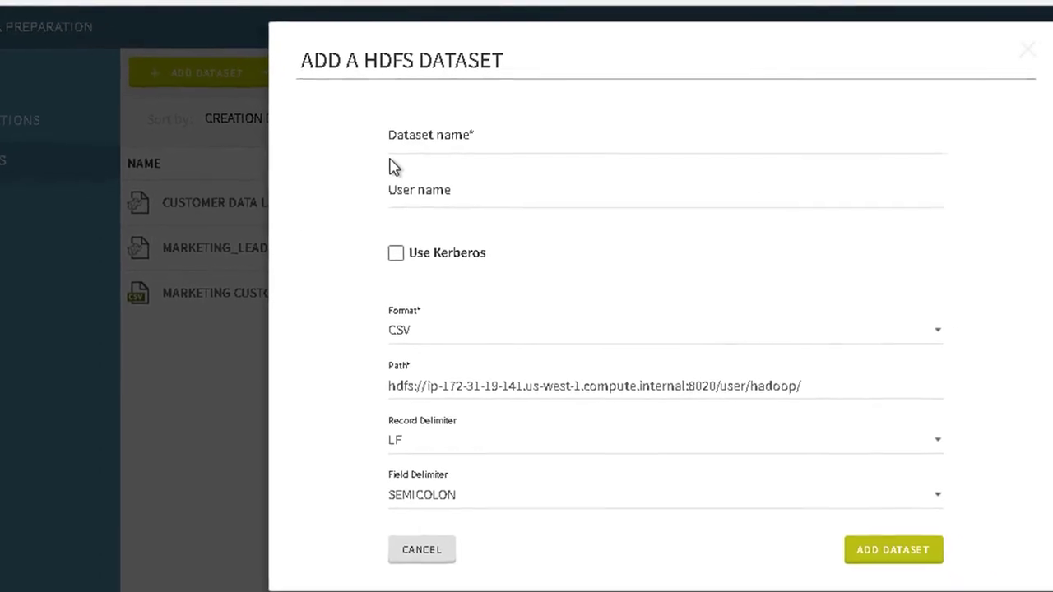
pyautogui.click(383, 141)
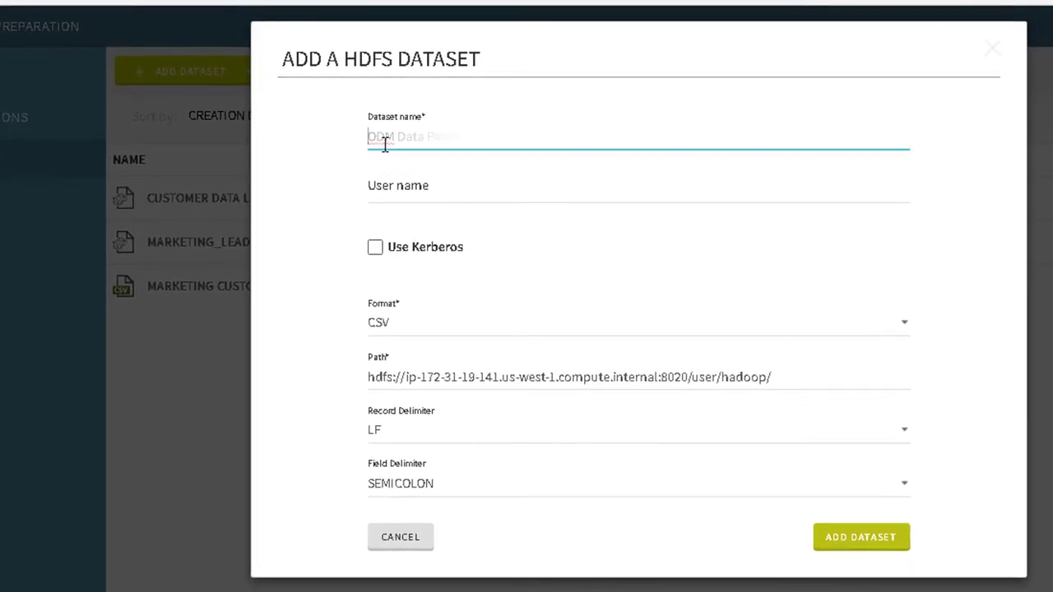
pyautogui.write('ODM Data Parquet Customer')
pyautogui.click(386, 192)
pyautogui.write('hdfs')
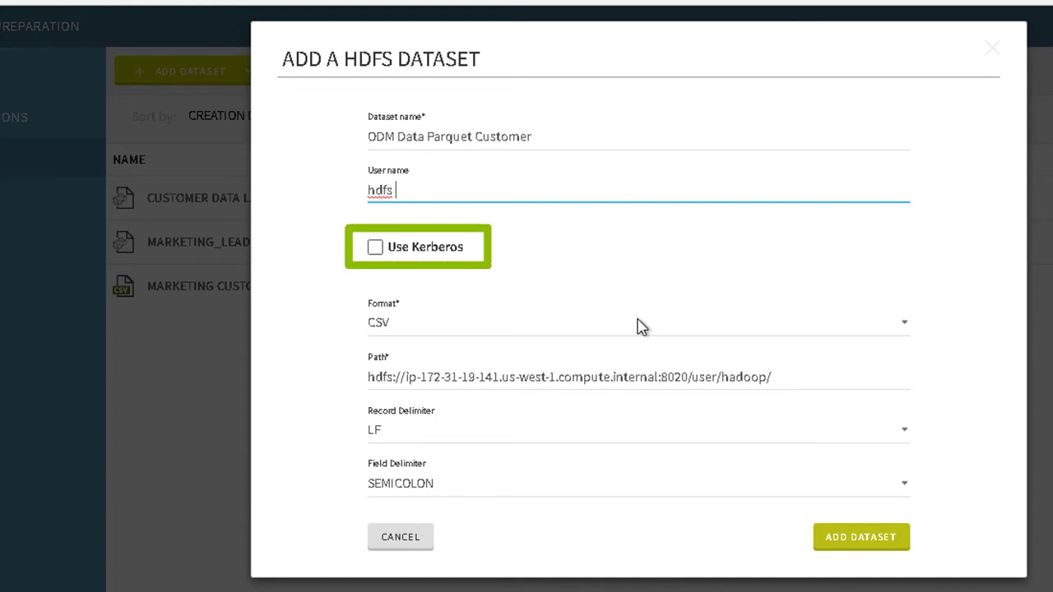
pyautogui.click(905, 329)
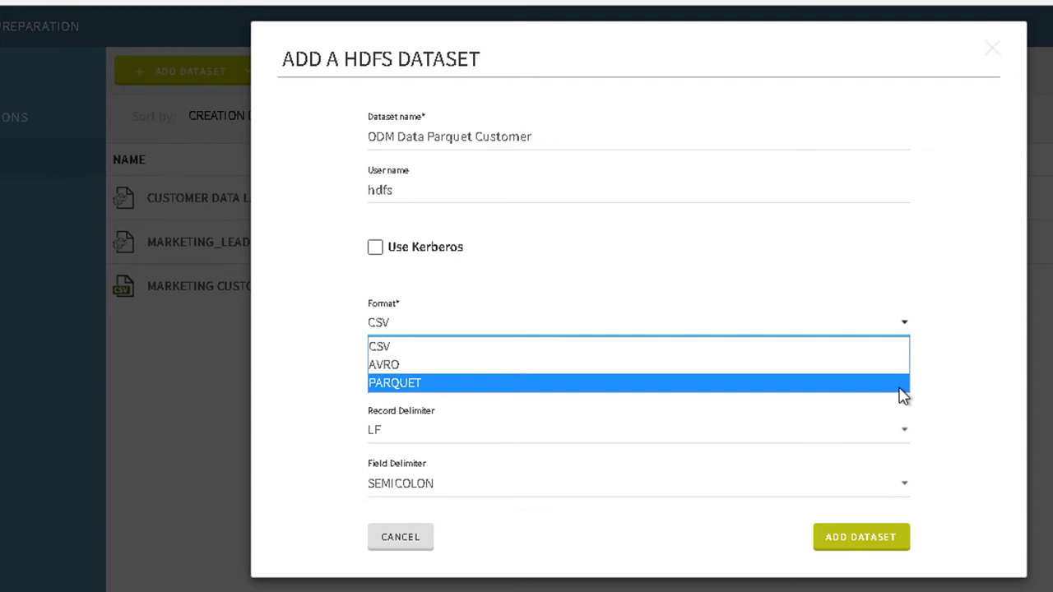
# Choose PARQUET, paste the odm_data/parquet/parquet_100000 folder into the HDFS path, and create the dataset.
pyautogui.click(902, 384)
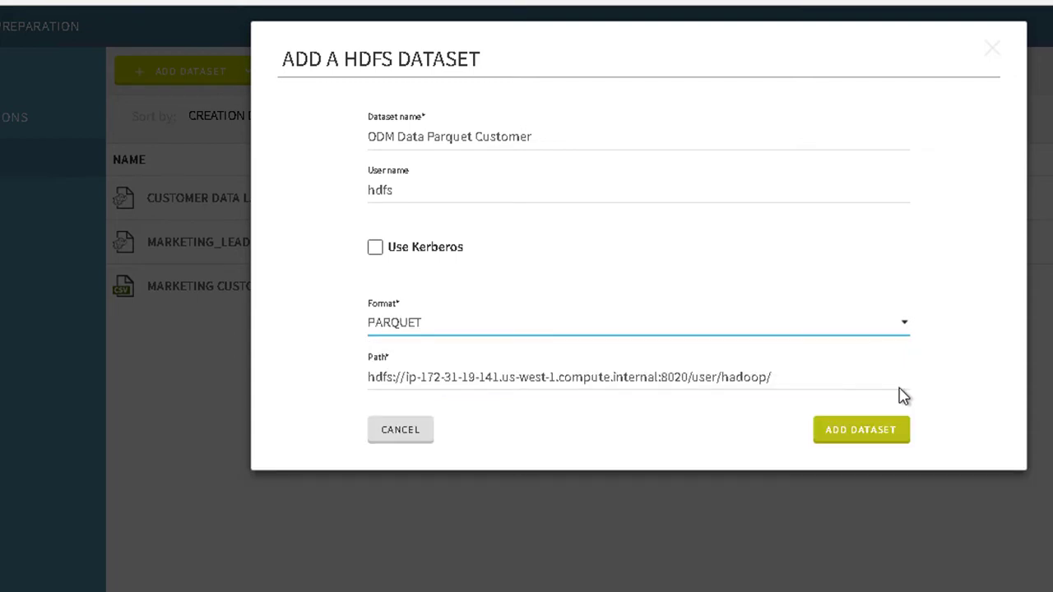
pyautogui.click(787, 377)
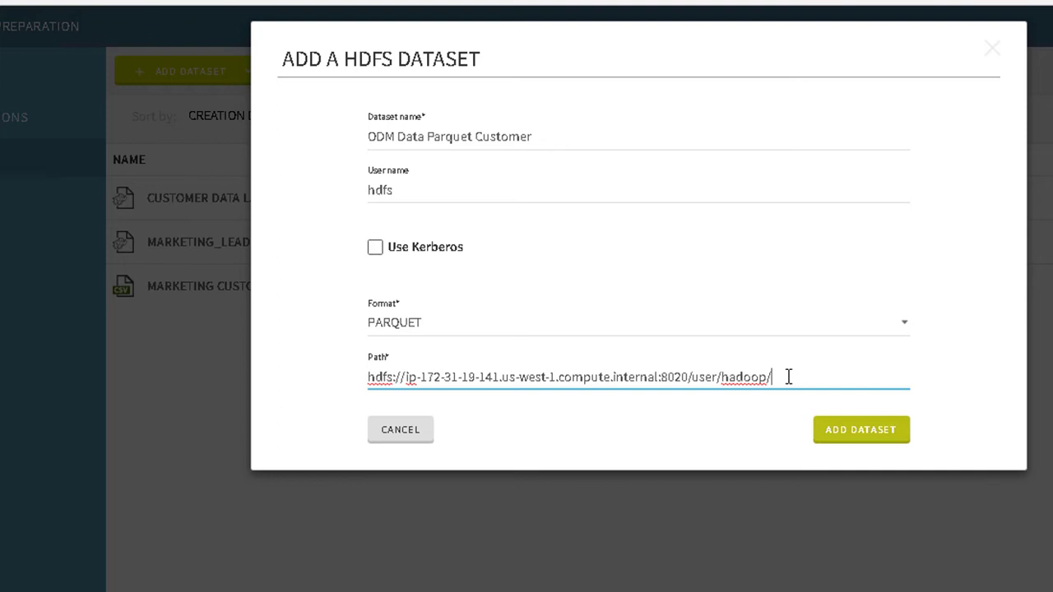
pyautogui.write('odm_data/parquet/parquet_100000')
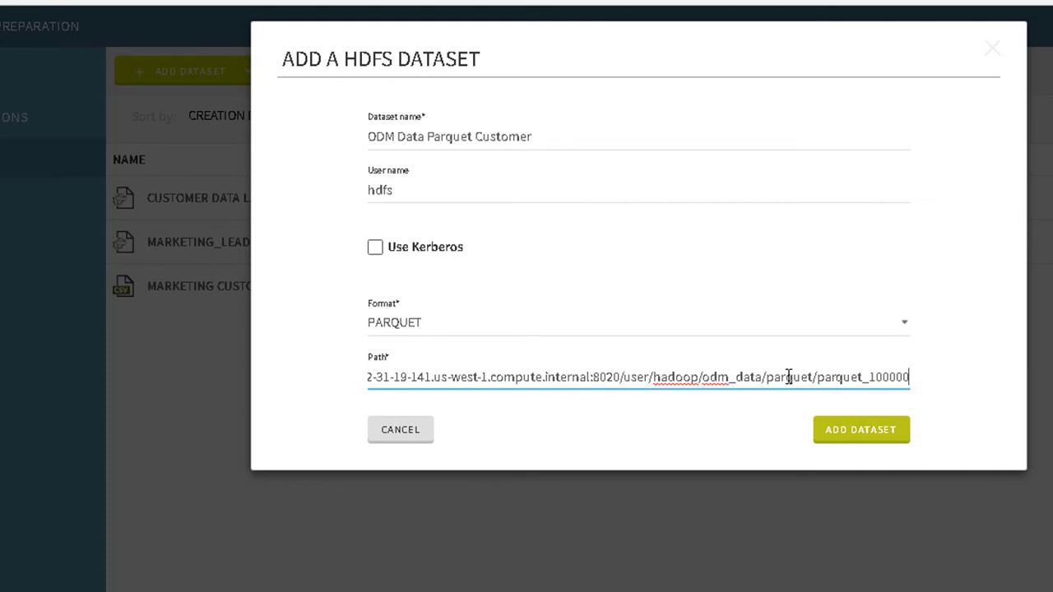
pyautogui.click(903, 444)
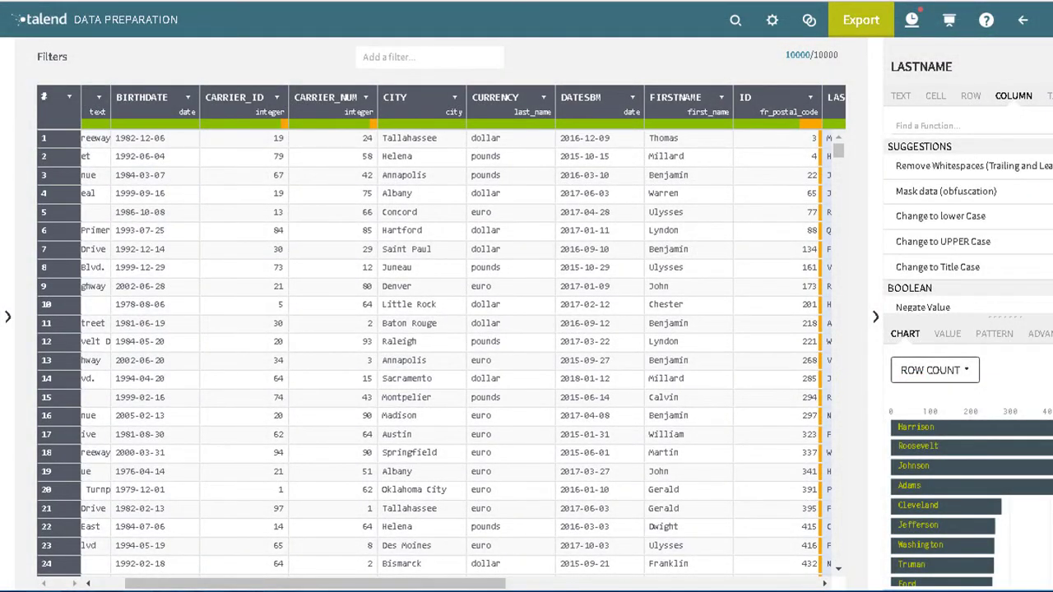
# Drag the ID column to the first position and set its type to INTEGER.
pyautogui.moveTo(767, 104); pyautogui.dragTo(49, 92)
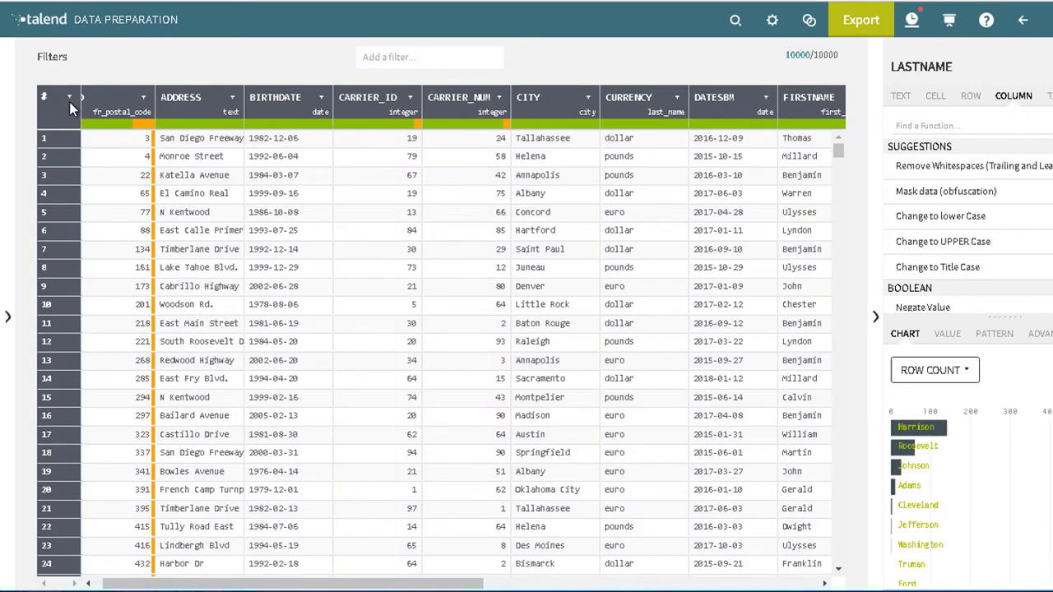
pyautogui.click(117, 112)
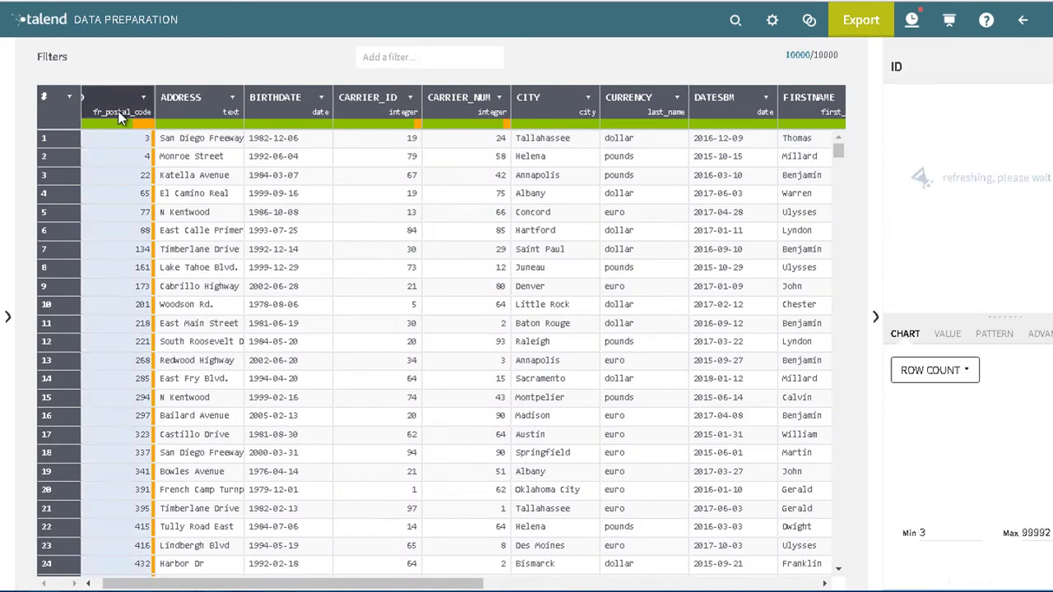
pyautogui.click(143, 100)
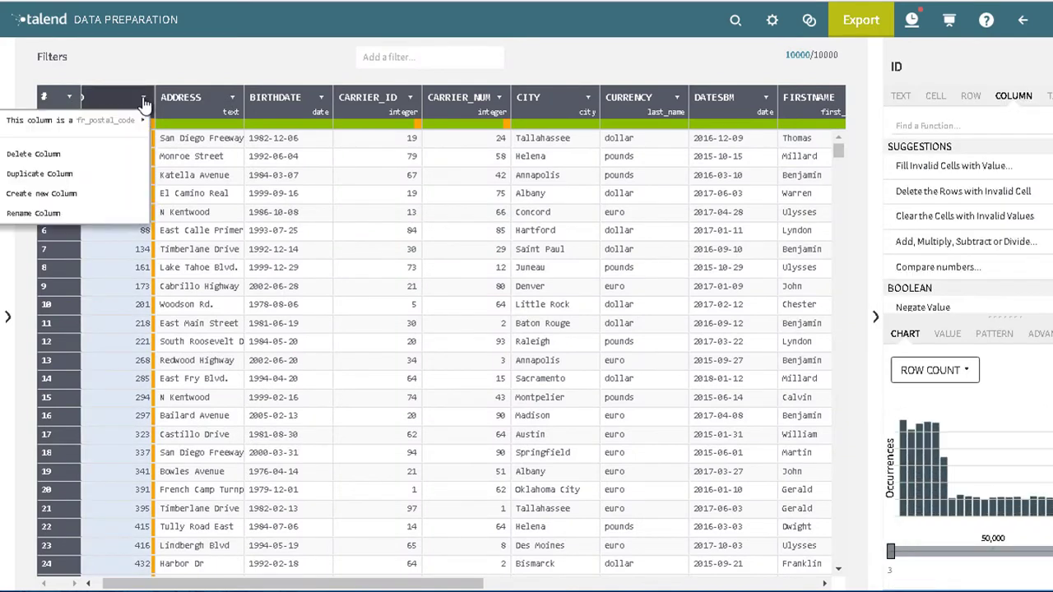
pyautogui.moveTo(135, 122)
pyautogui.click(207, 303)
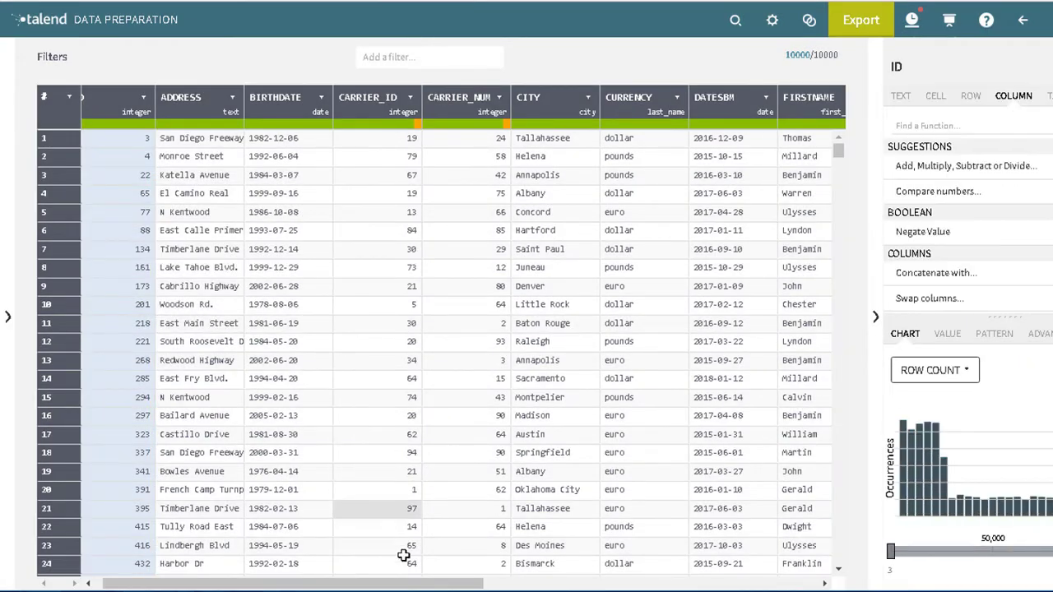
pyautogui.hscroll(5, 504, 238)
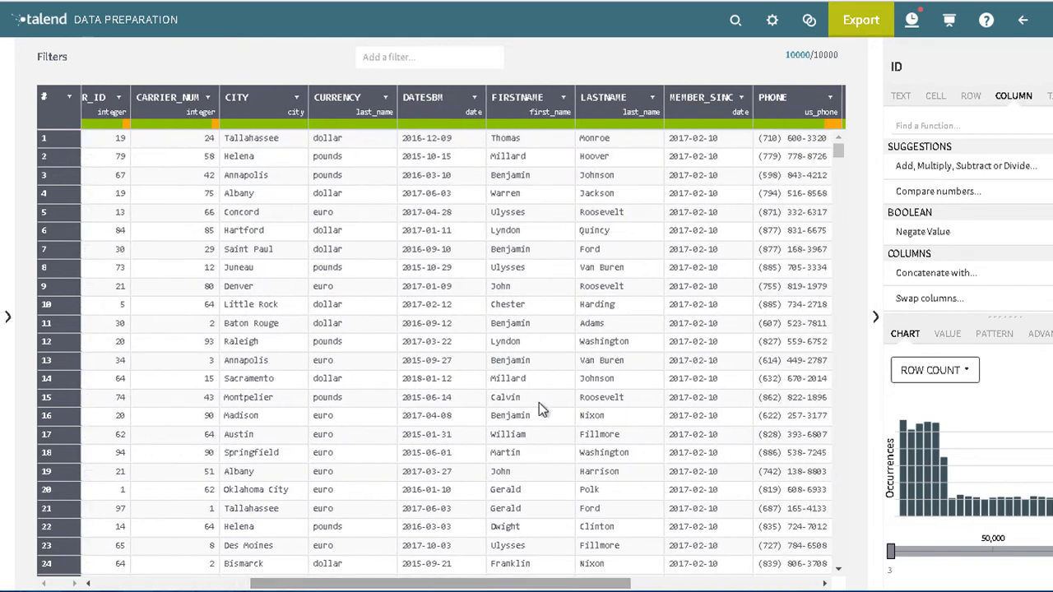
# Trim leading and trailing whitespace from the FIRSTNAME and LASTNAME columns.
pyautogui.click(555, 104)
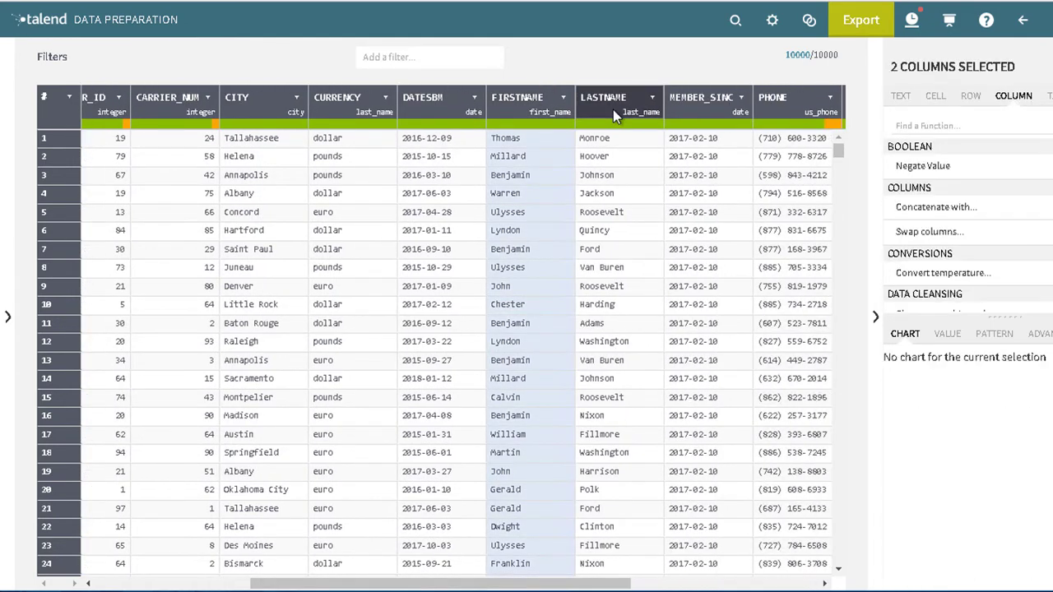
pyautogui.keyDown('ctrl'); pyautogui.click(612, 109); pyautogui.keyUp('ctrl')
pyautogui.click(921, 126)
pyautogui.write('remove white')
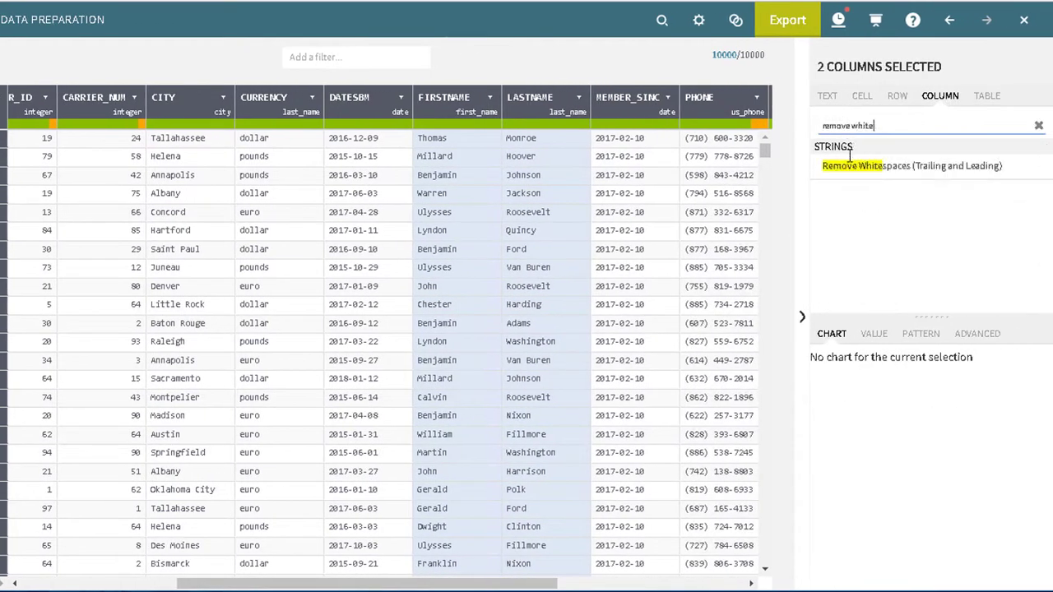
pyautogui.click(851, 166)
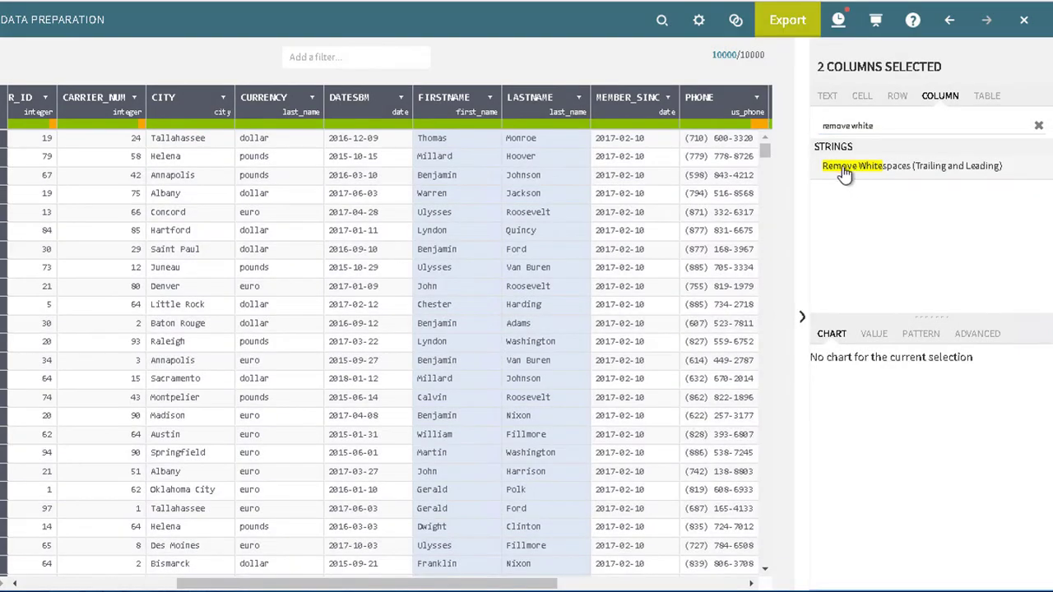
# Change the DATESBM and BIRTHDATE columns to the custom DD-MM-YY date format.
pyautogui.click(376, 103)
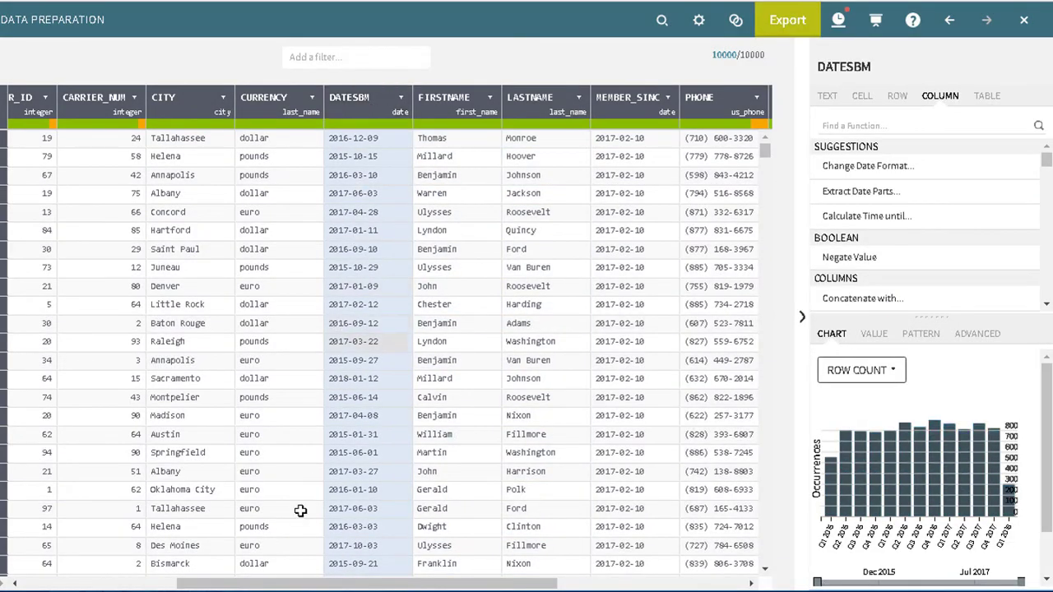
pyautogui.moveTo(292, 583); pyautogui.dragTo(170, 583)
pyautogui.keyDown('ctrl'); pyautogui.click(160, 95); pyautogui.keyUp('ctrl')
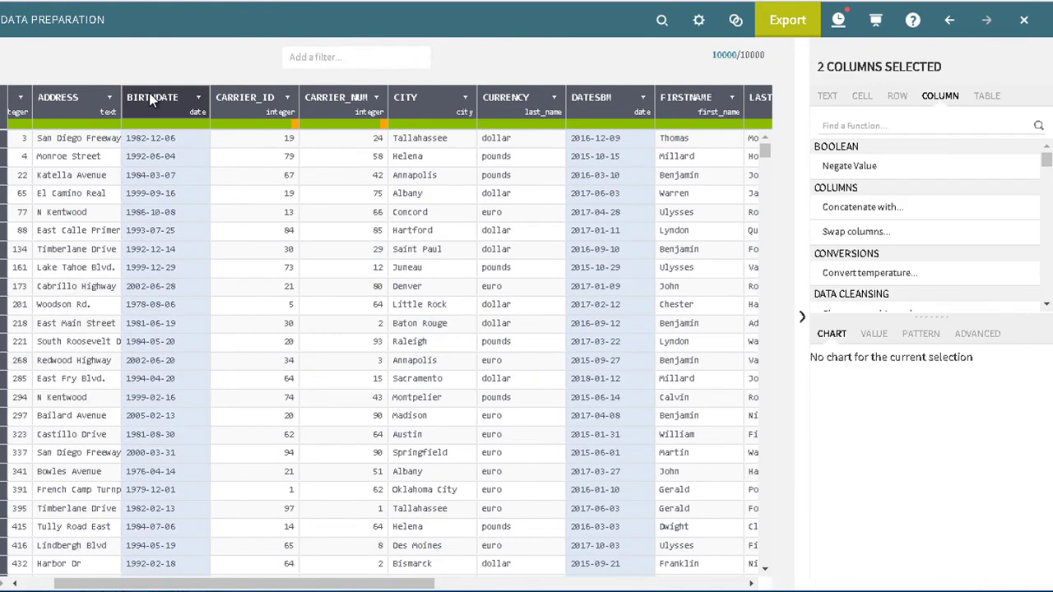
pyautogui.click(875, 126)
pyautogui.write('date')
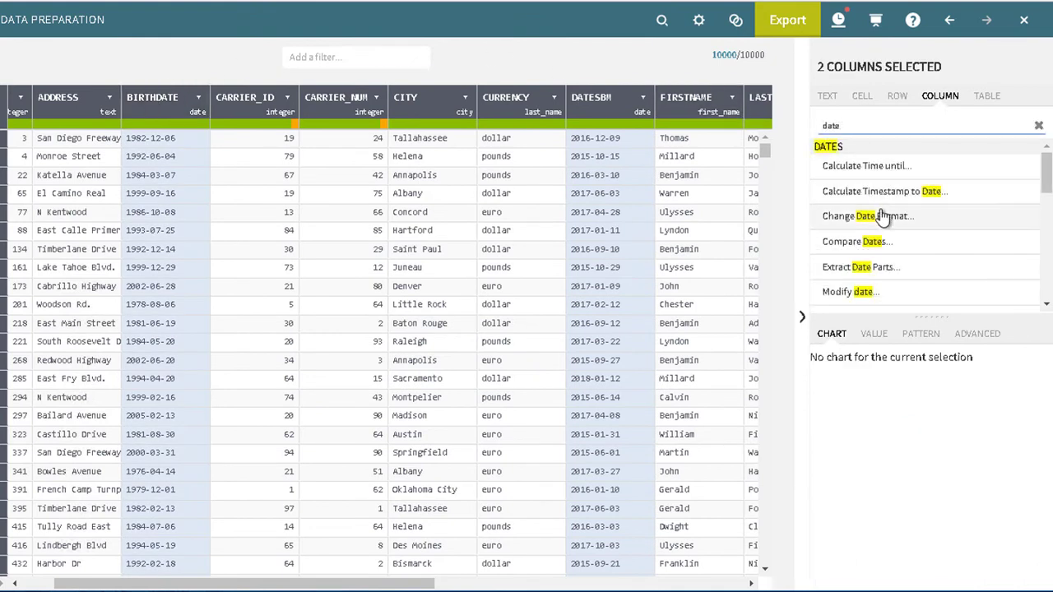
pyautogui.click(881, 215)
pyautogui.click(988, 233)
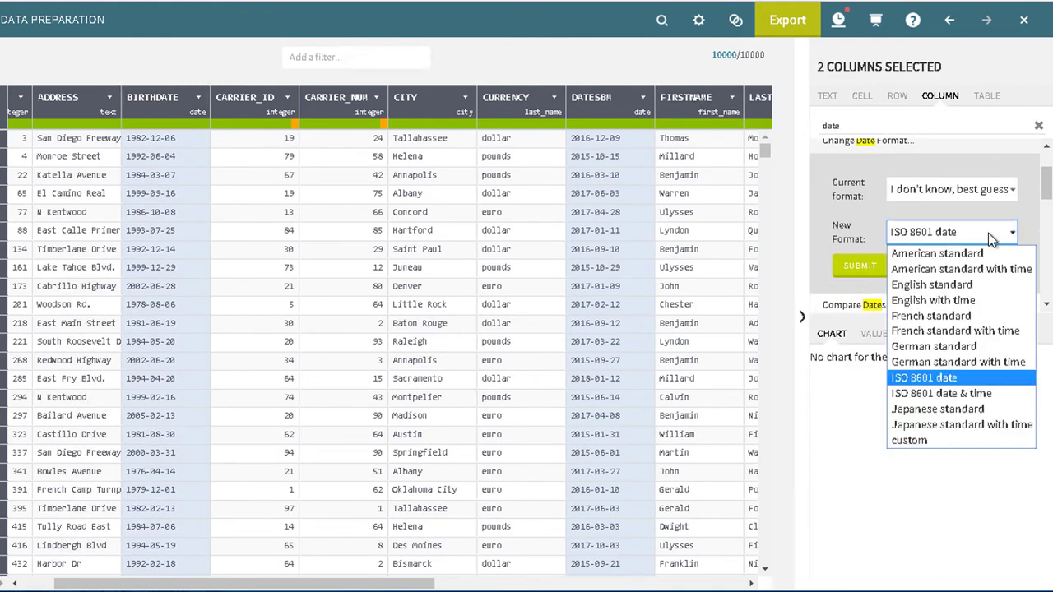
pyautogui.click(940, 438)
pyautogui.click(908, 276)
pyautogui.write('DD-MM-YY')
pyautogui.click(876, 309)
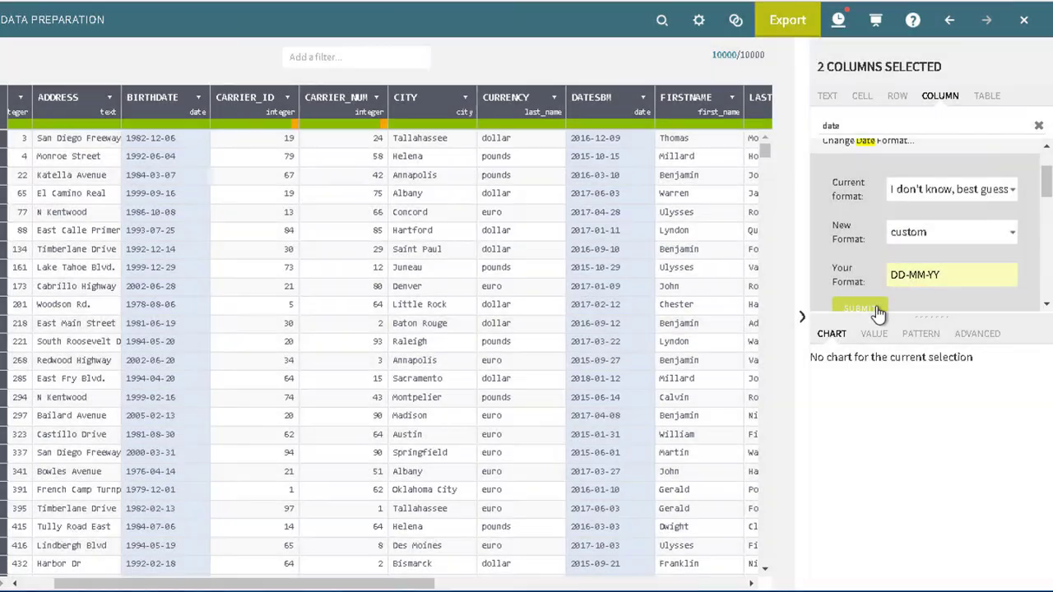
pyautogui.hscroll(10, 403, 370)
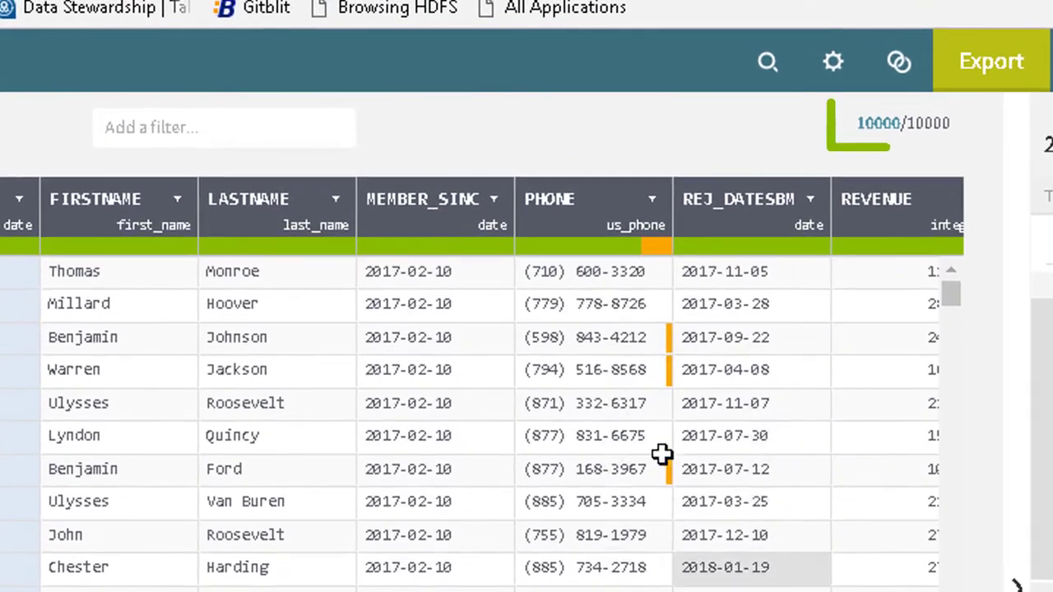
# Review the rows with invalid PHONE values, clear that filter, show the recipe, and open Export.
pyautogui.click(653, 245)
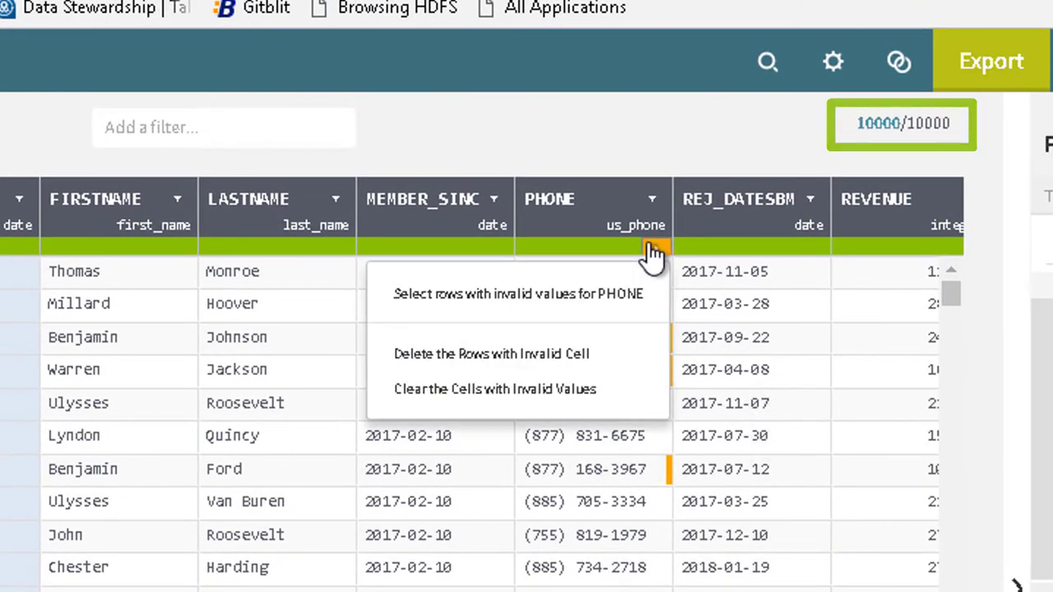
pyautogui.click(630, 301)
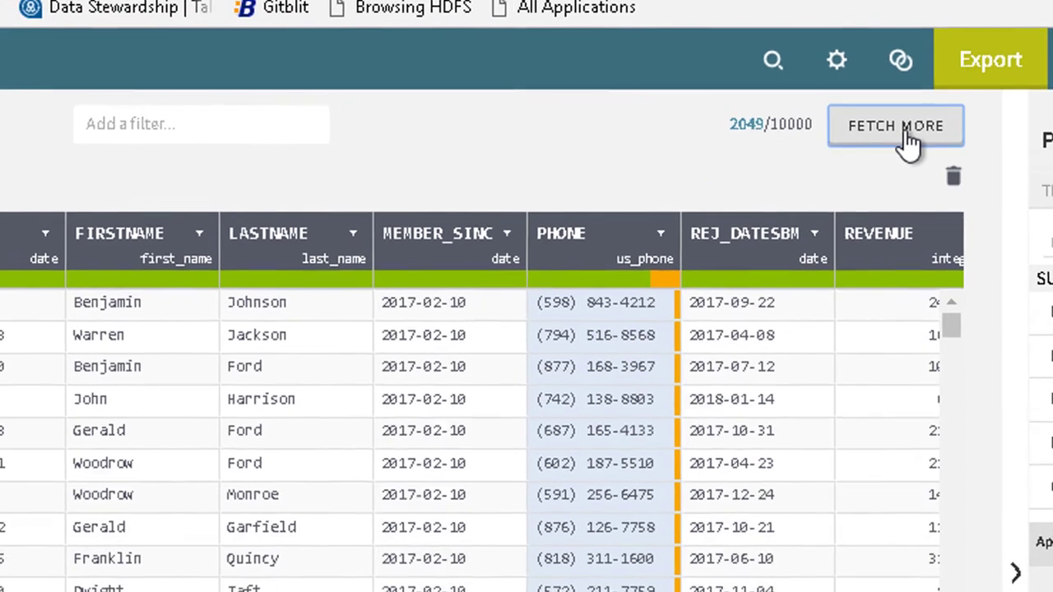
pyautogui.click(907, 136)
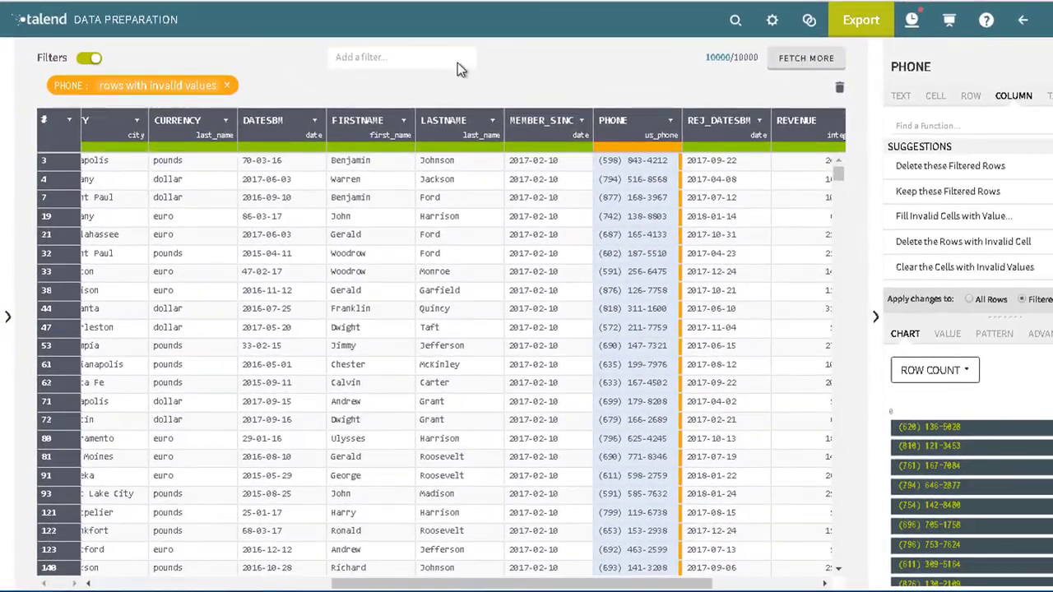
pyautogui.click(226, 85)
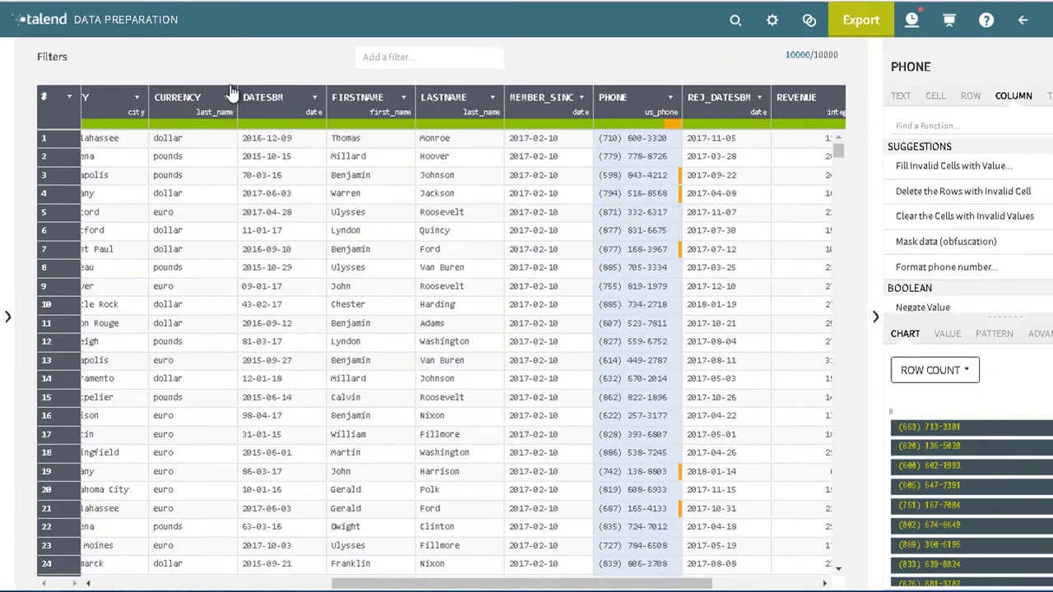
pyautogui.click(10, 314)
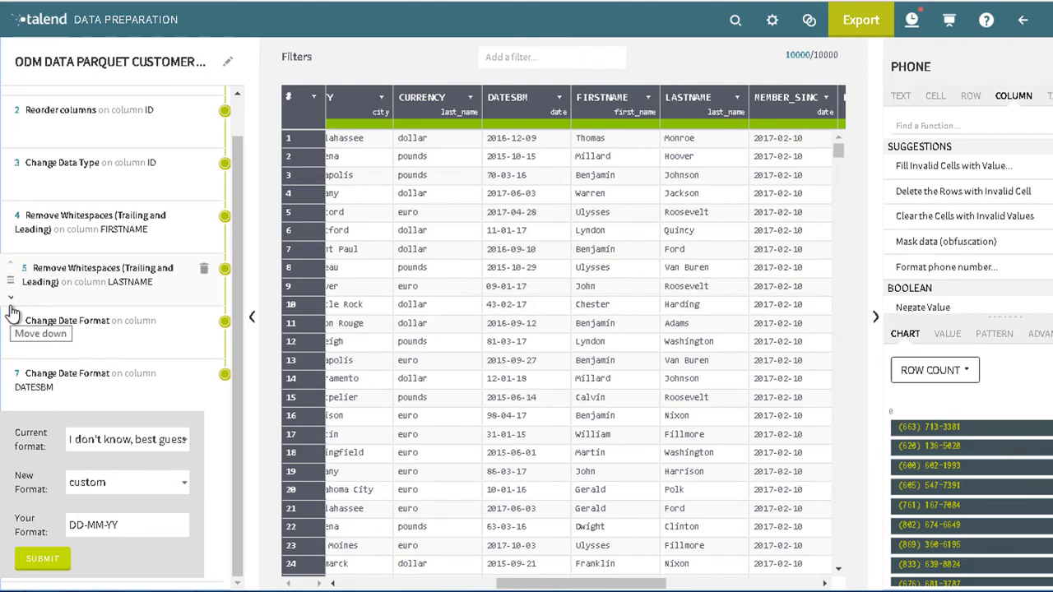
pyautogui.click(859, 33)
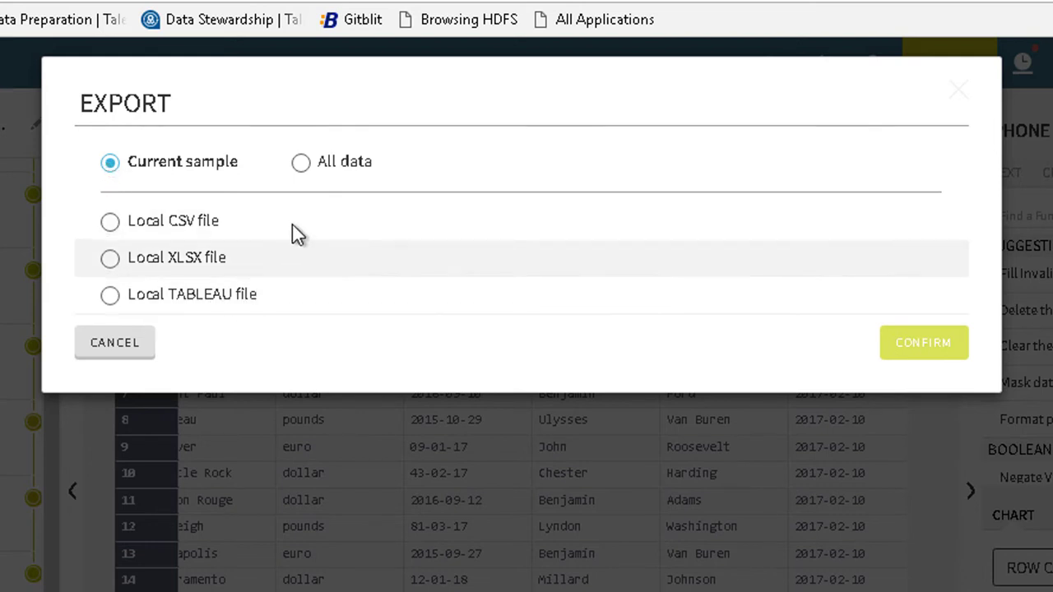
# Export all data as PARQUET to HDFS at /user/hadoop/parquet-output with user name hdfs.
pyautogui.click(301, 163)
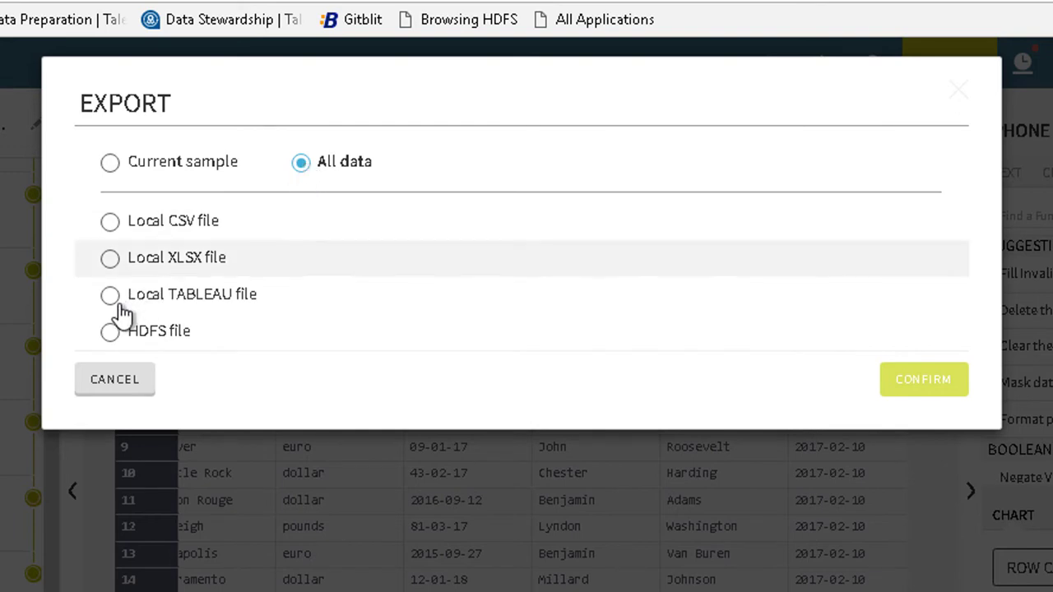
pyautogui.click(112, 333)
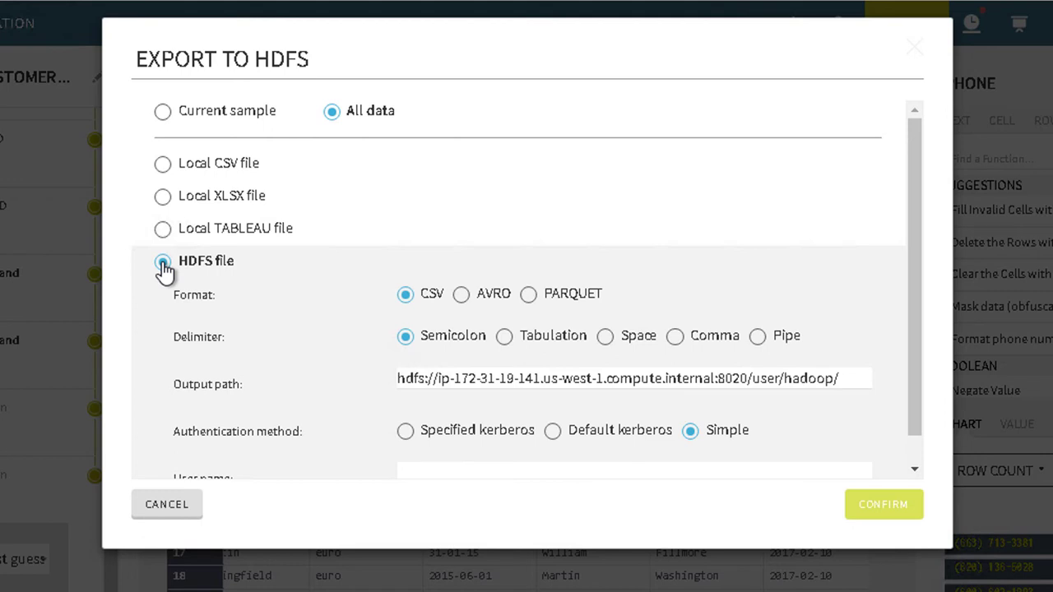
pyautogui.click(534, 296)
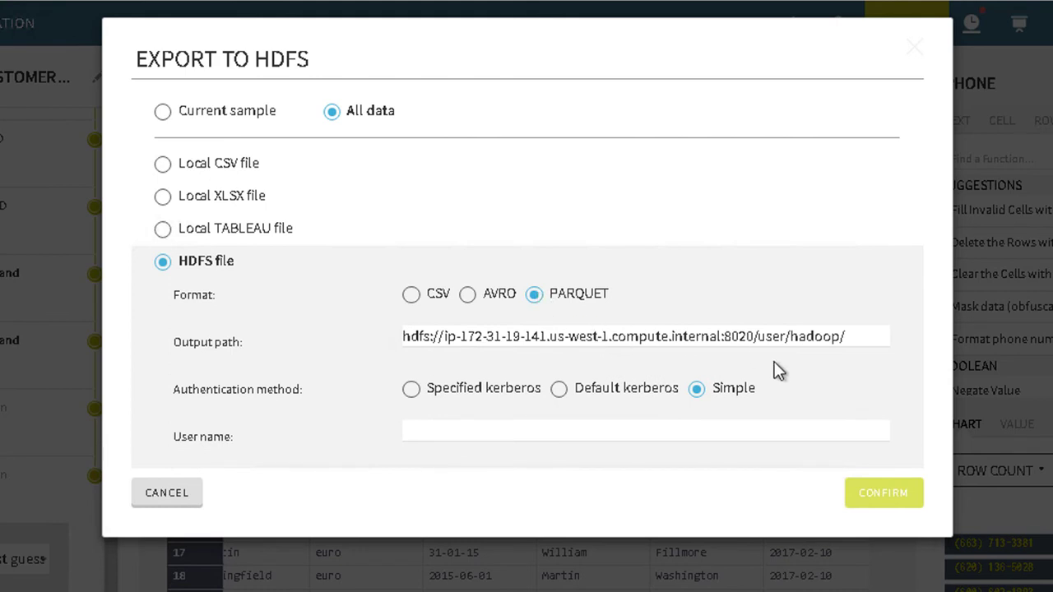
pyautogui.click(855, 337)
pyautogui.write('par')
pyautogui.press('Down')
pyautogui.press('Return')
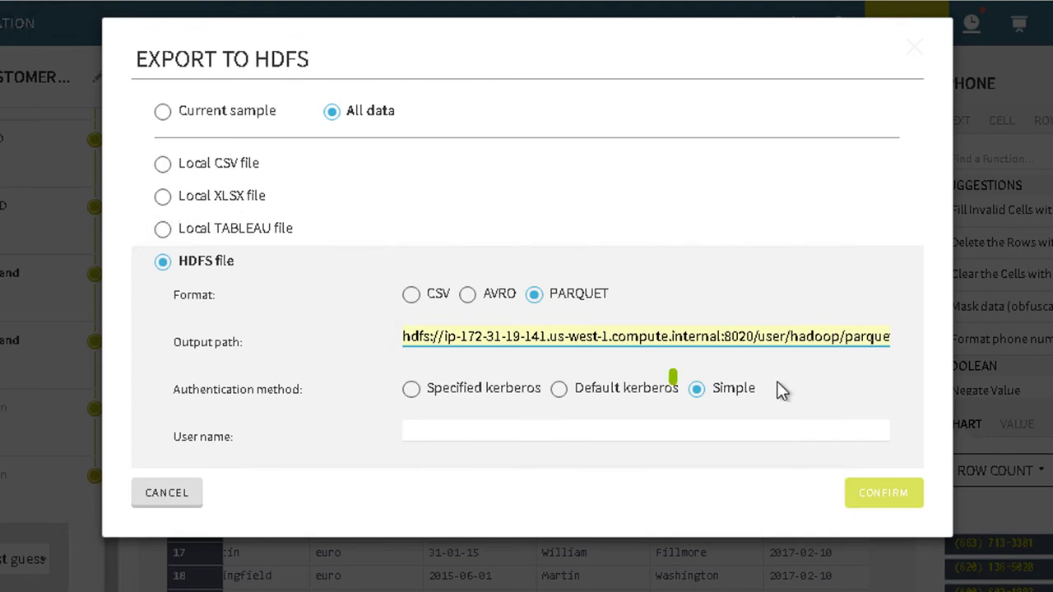
pyautogui.click(439, 428)
pyautogui.write('h')
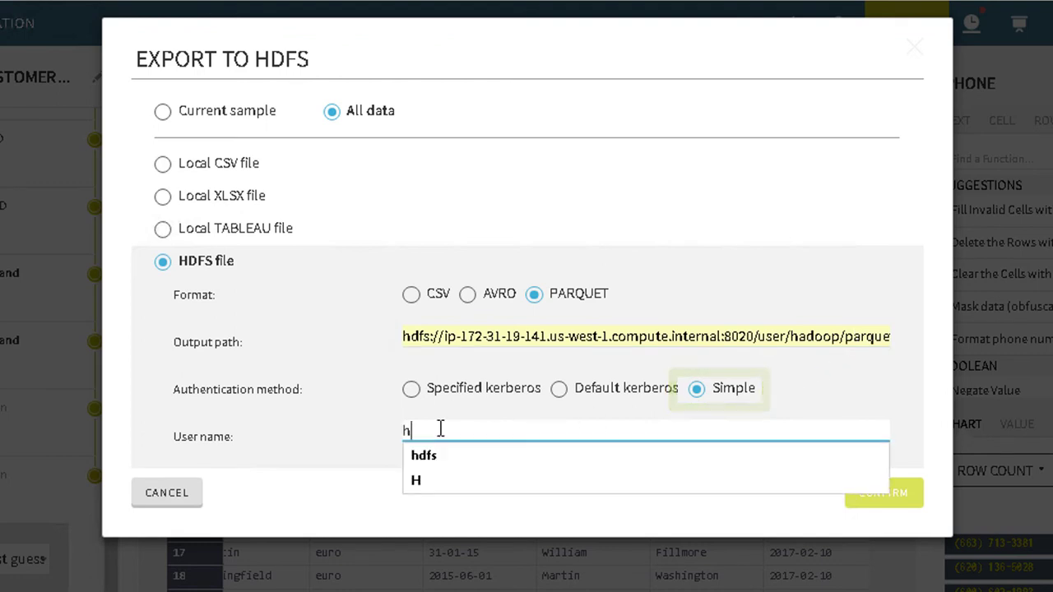
pyautogui.write('dfs')
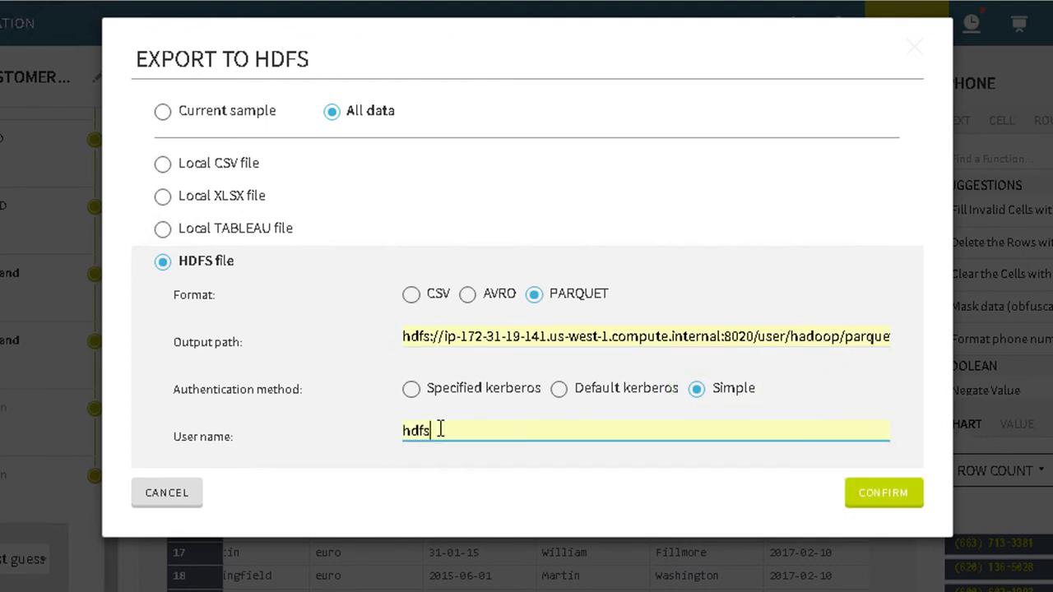
pyautogui.click(875, 496)
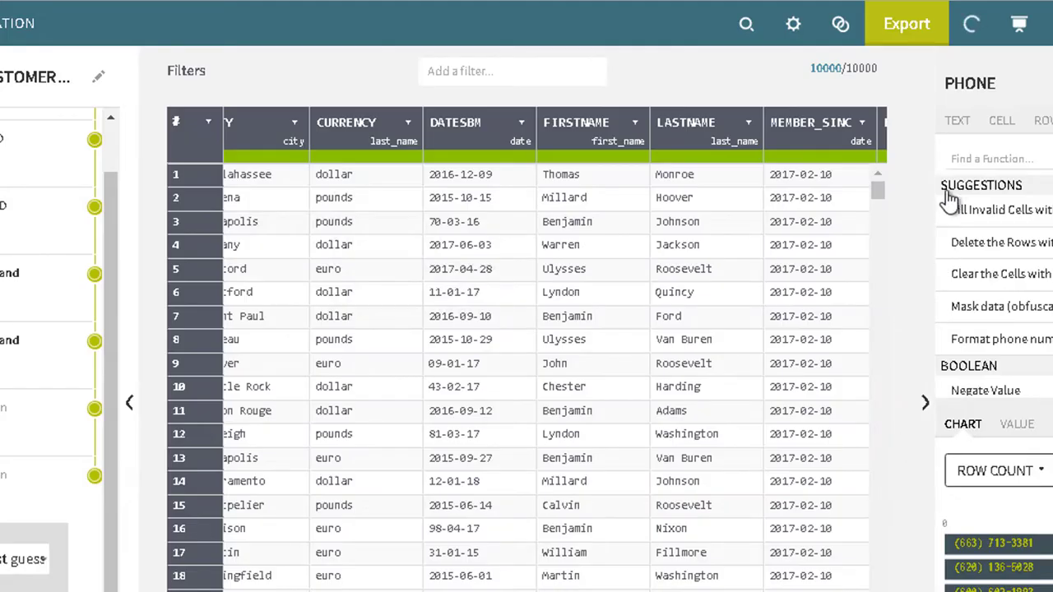
# Open the Export History and watch the Hadoop Cluster export reach SUCCESSFUL.
pyautogui.click(969, 30)
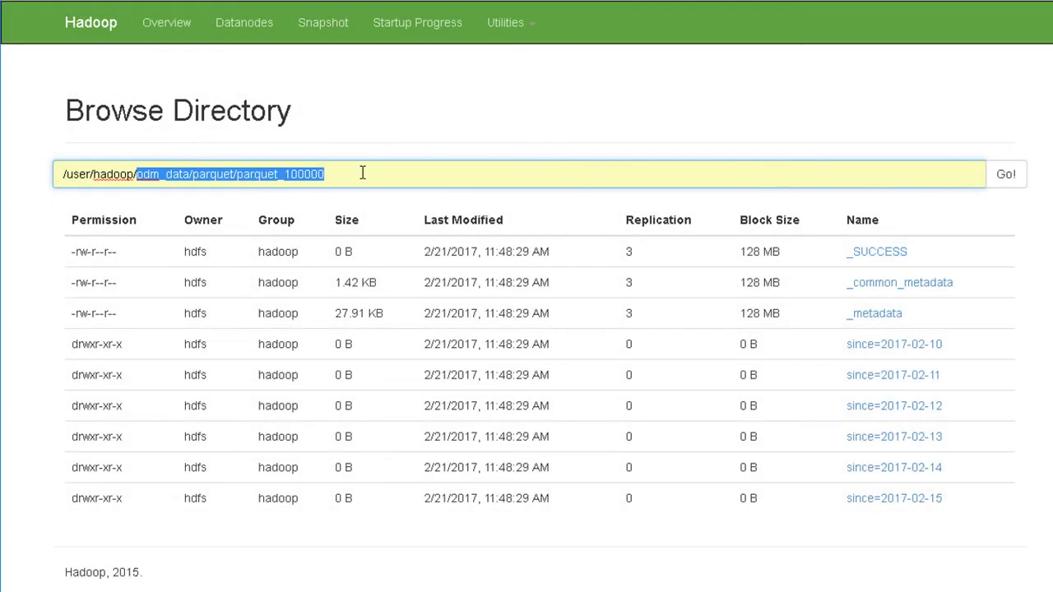
# Browse the HDFS web UI to the export output folder listing the snappy Parquet part files.
pyautogui.write('user/hadoop/odm_data/parquet/output')
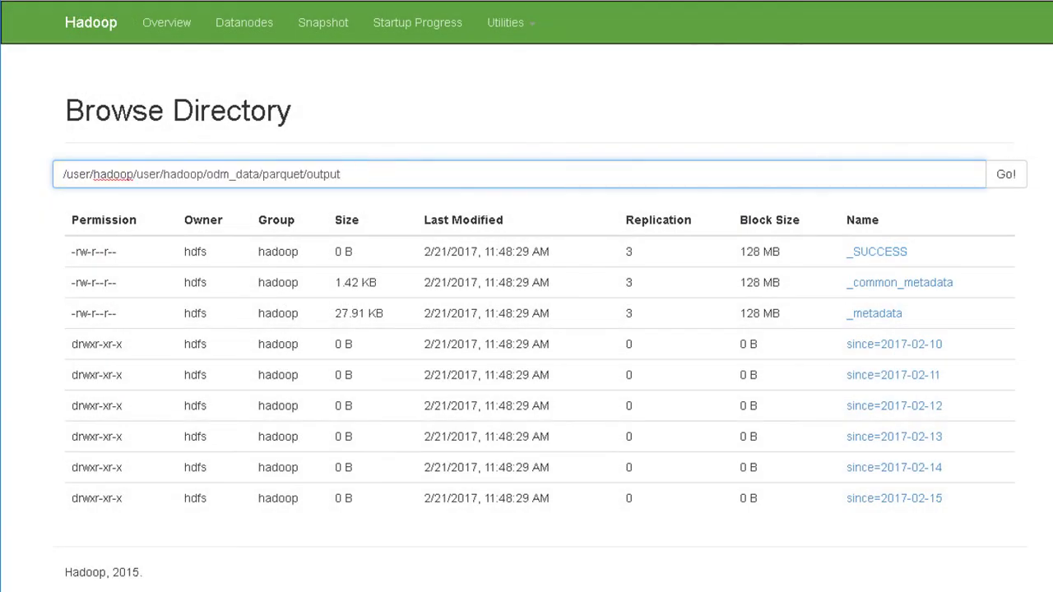
pyautogui.click(1017, 183)
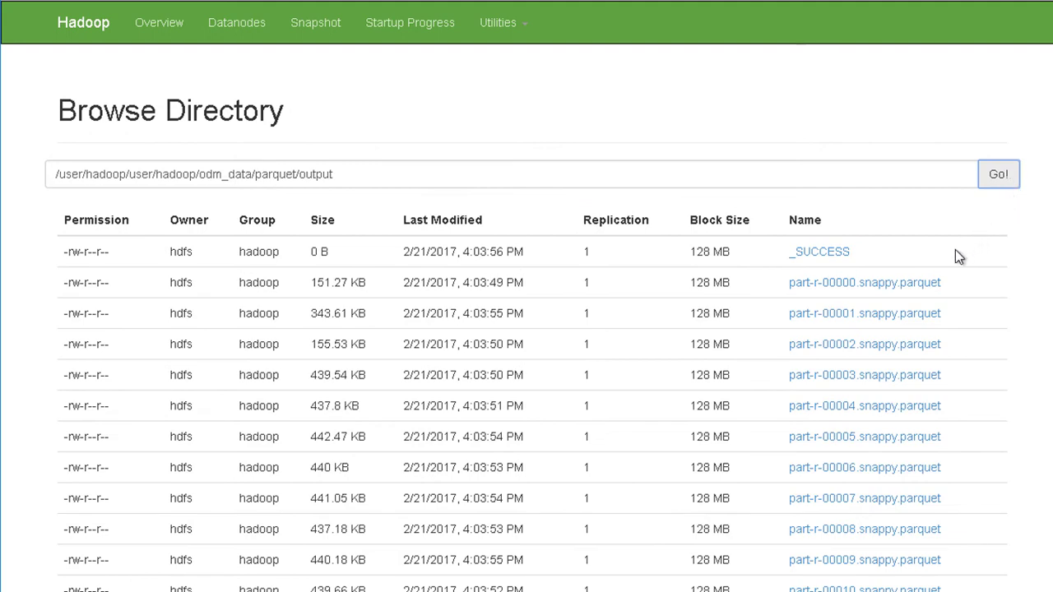